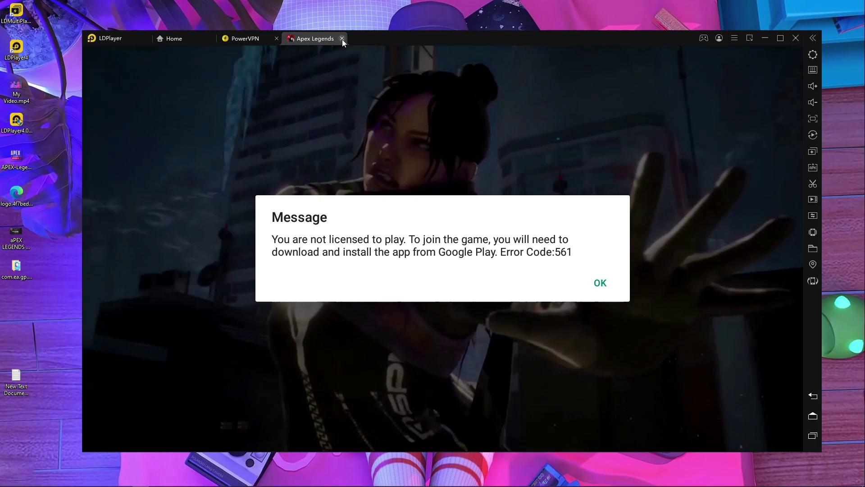
# Close Apex Legends and disconnect PowerVPN from the Singapore server
pyautogui.click(342, 39)
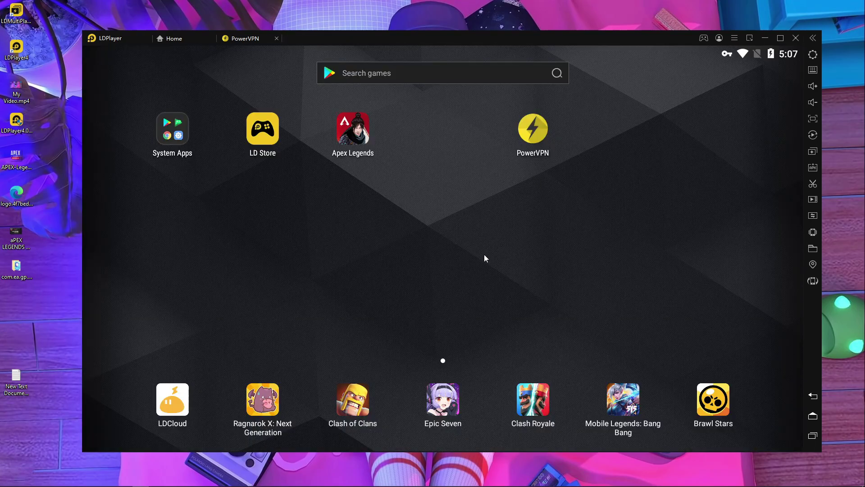
pyautogui.click(544, 136)
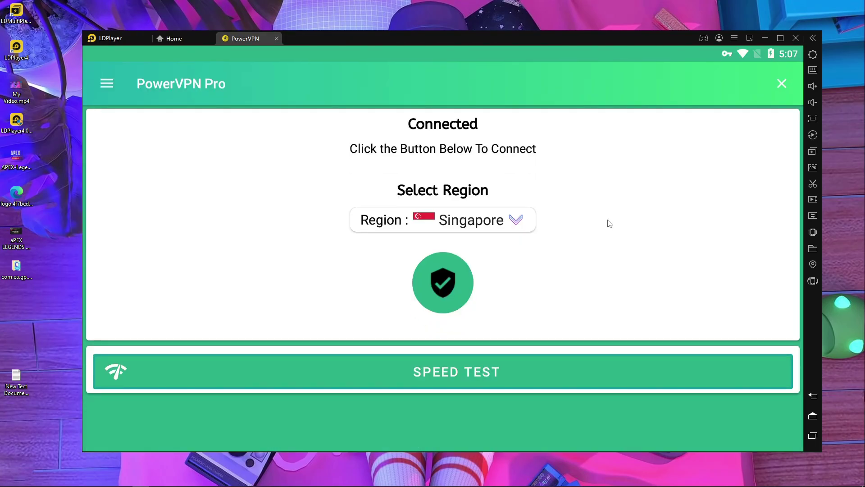
pyautogui.click(462, 271)
pyautogui.click(591, 292)
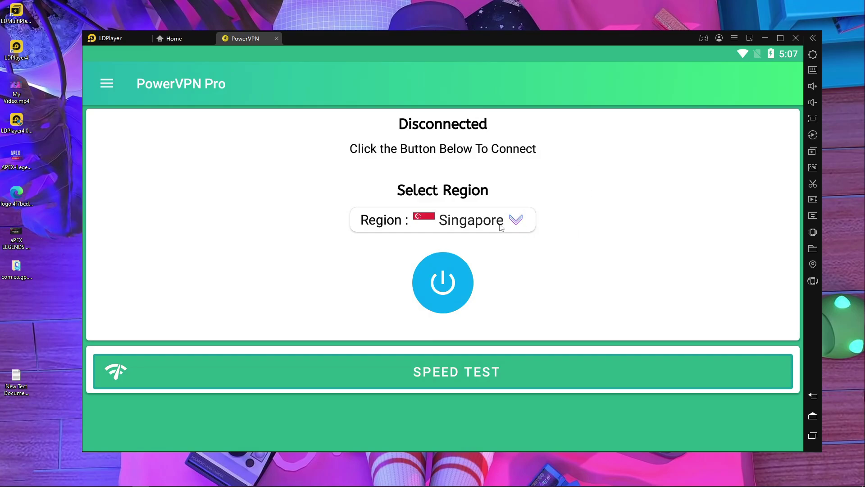
# Connect PowerVPN through an Australia - Sydney server and return to the home screen
pyautogui.click(518, 220)
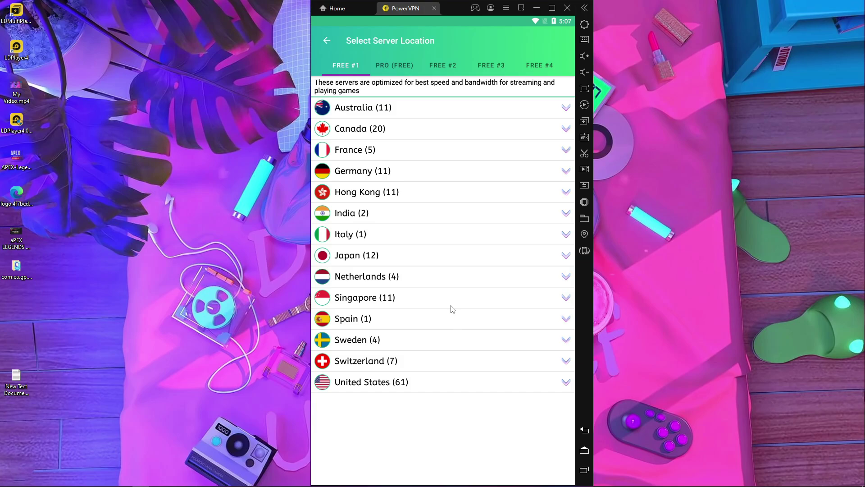
pyautogui.click(421, 105)
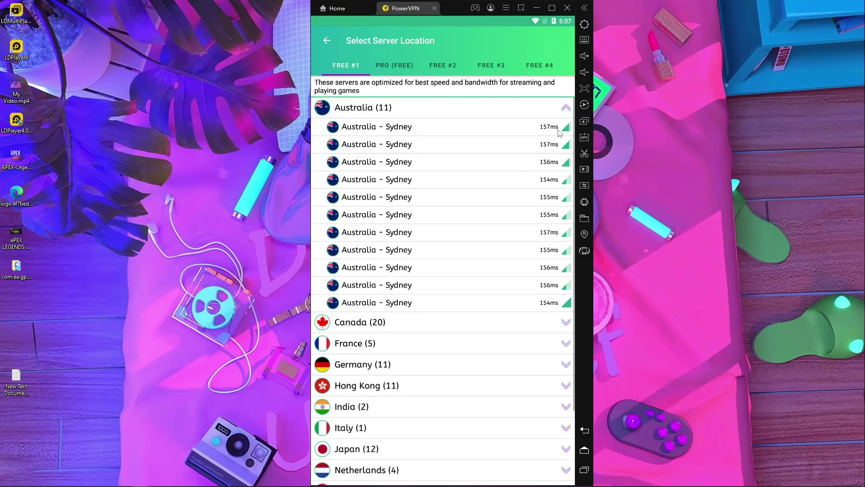
pyautogui.click(506, 131)
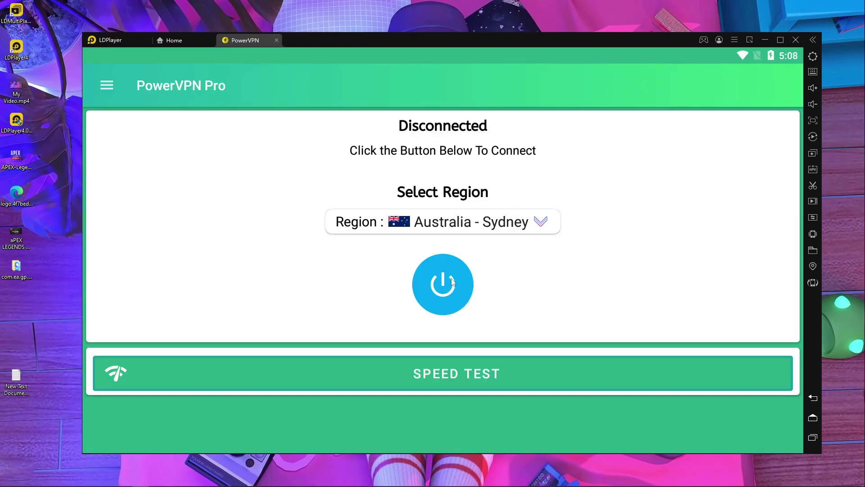
pyautogui.click(452, 281)
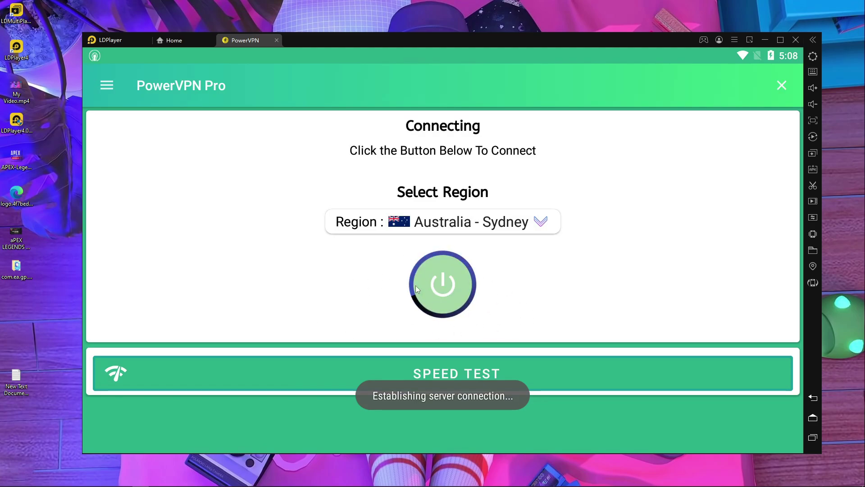
pyautogui.click(814, 419)
# Clear Google Play Store's app data from its Storage page in Android Settings
pyautogui.click(189, 151)
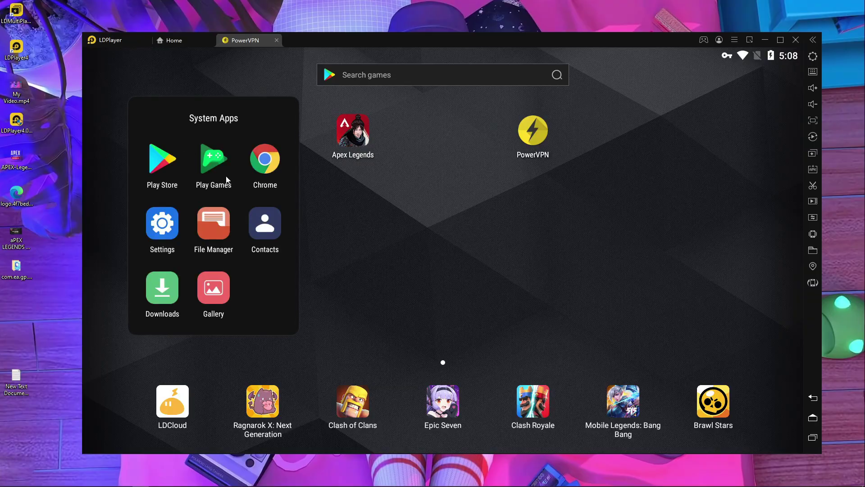
pyautogui.click(161, 224)
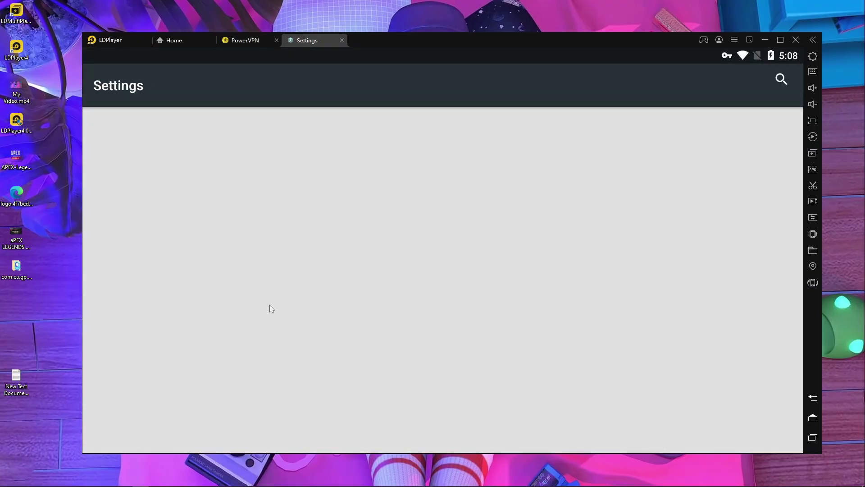
pyautogui.scroll(-5, 321, 280)
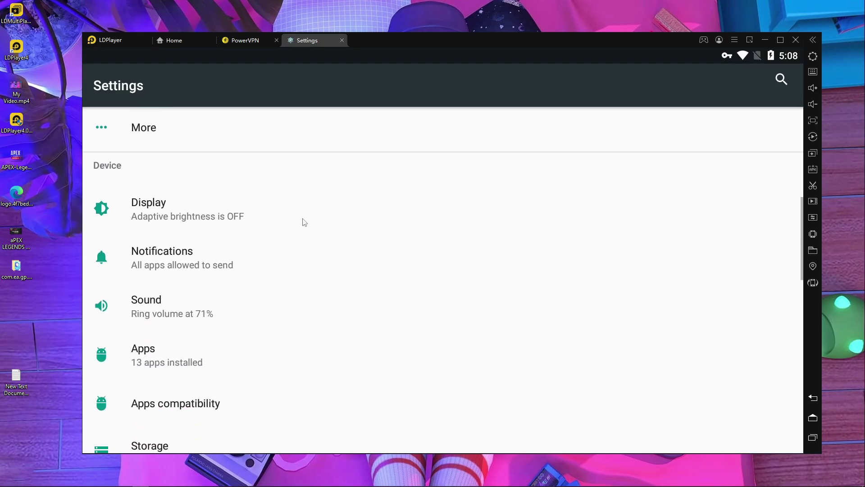
pyautogui.scroll(-2, 305, 222)
pyautogui.click(190, 286)
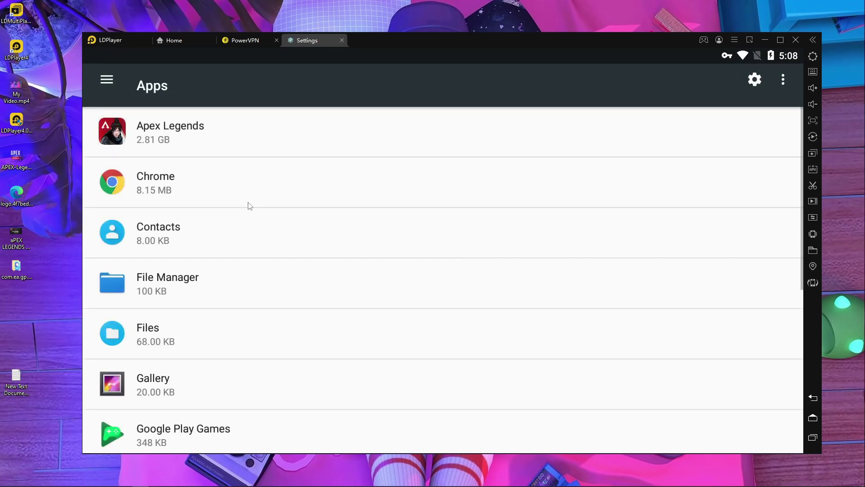
pyautogui.scroll(-3, 252, 200)
pyautogui.scroll(-3, 233, 347)
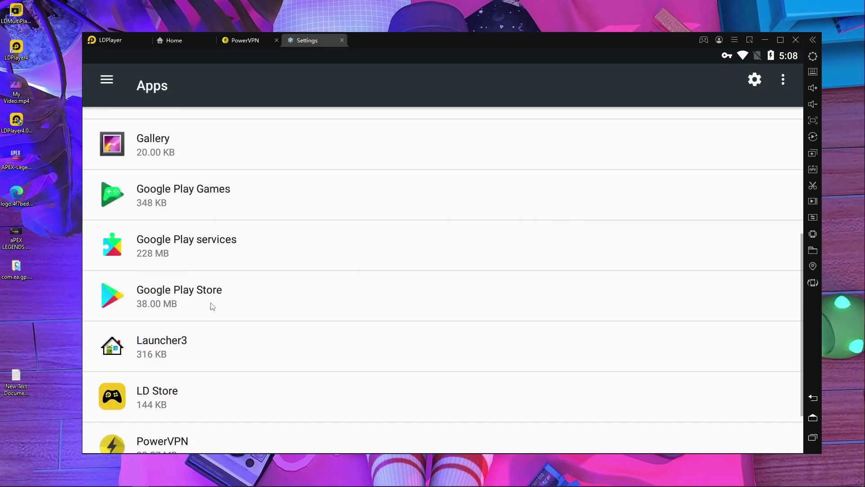
pyautogui.click(239, 300)
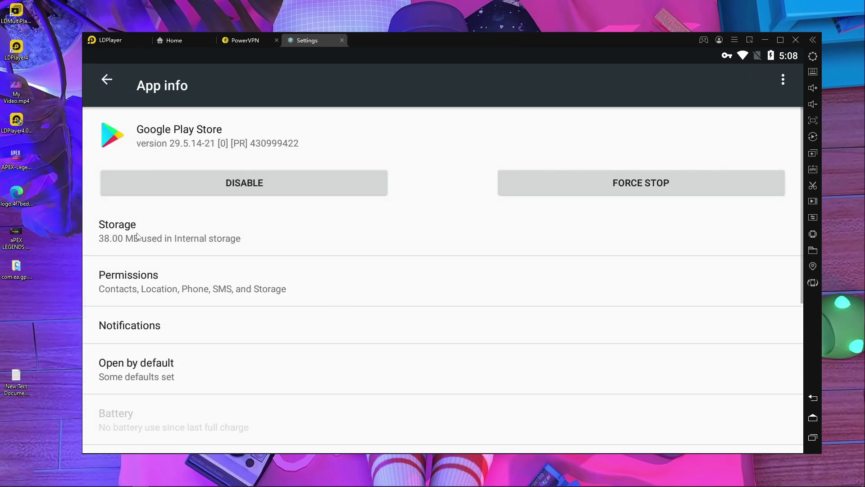
pyautogui.click(138, 237)
pyautogui.click(263, 254)
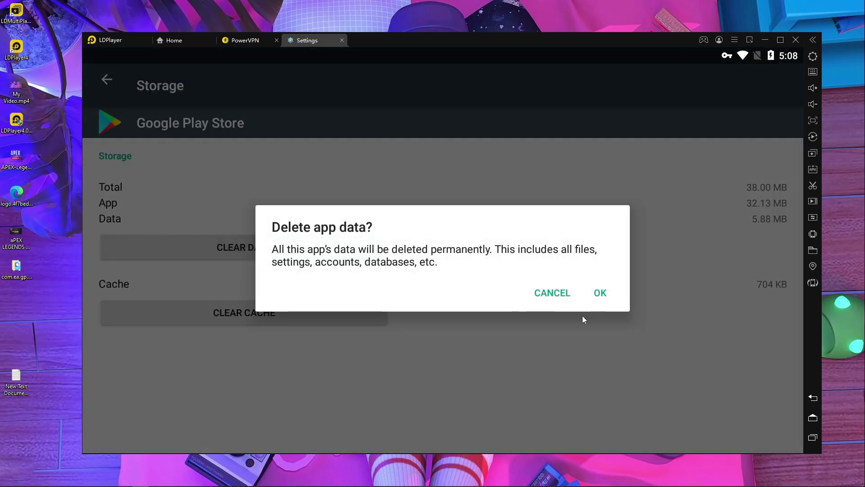
pyautogui.click(600, 292)
# Swipe Settings away in recent apps and return to the home screen
pyautogui.click(813, 437)
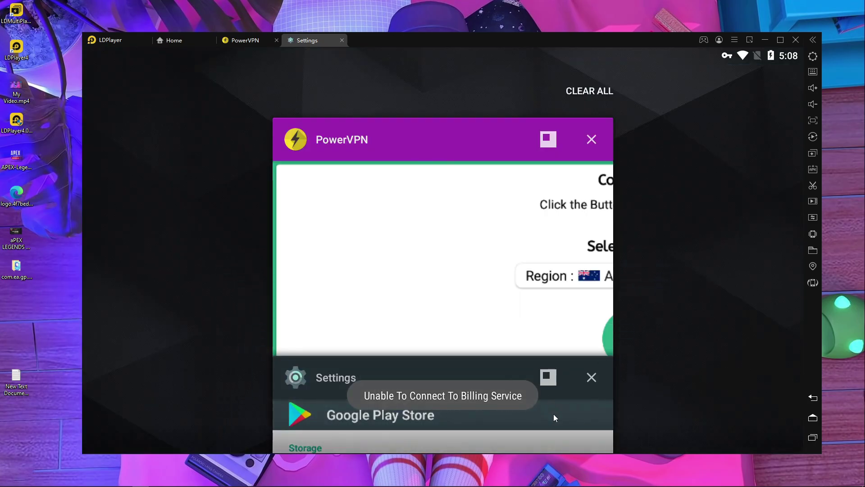
pyautogui.moveTo(553, 414); pyautogui.dragTo(291, 414)
pyautogui.click(814, 420)
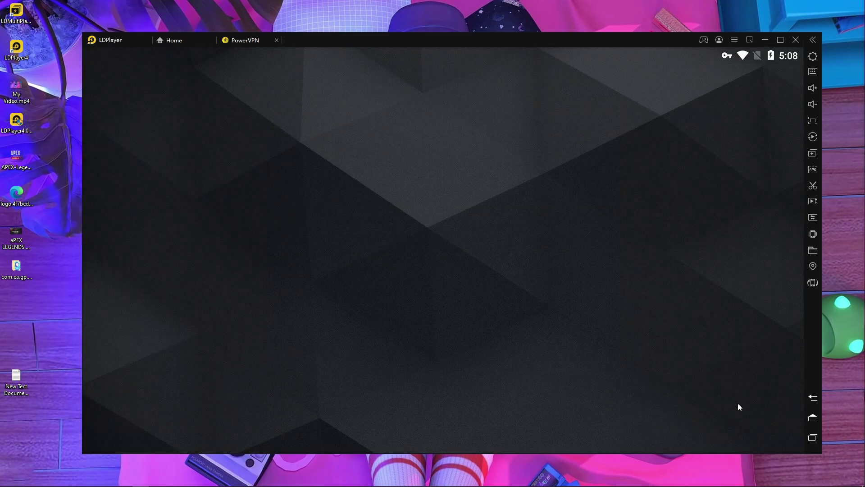
# Relaunch Apex Legends and dismiss the Error Code 561 not-licensed message
pyautogui.click(377, 160)
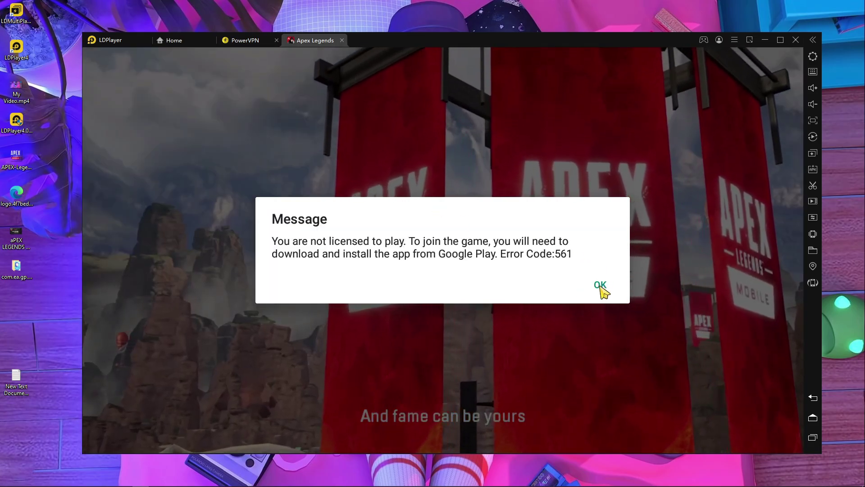
pyautogui.click(599, 286)
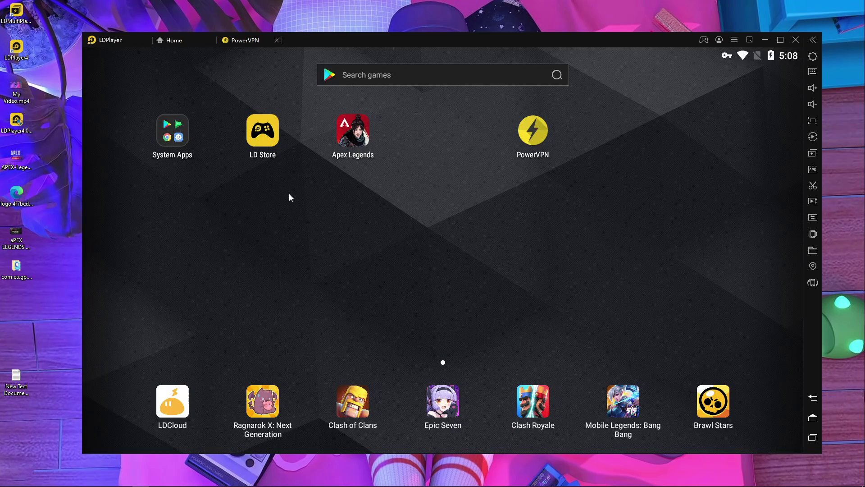
# Search the Play Store for 'apex legends', then close it and return home
pyautogui.click(172, 127)
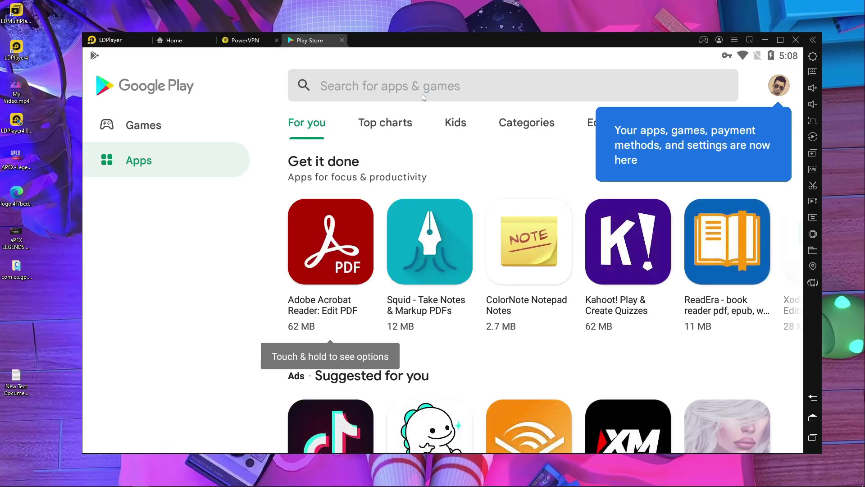
pyautogui.click(422, 94)
pyautogui.write('ap')
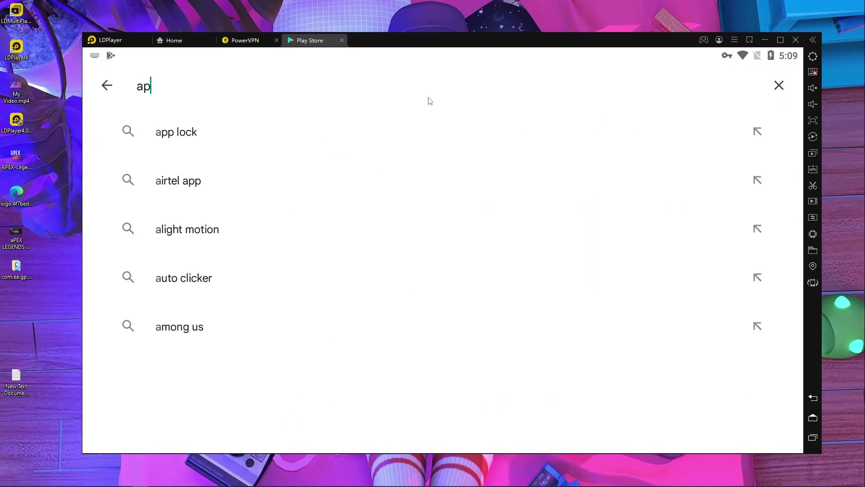
pyautogui.write('ex')
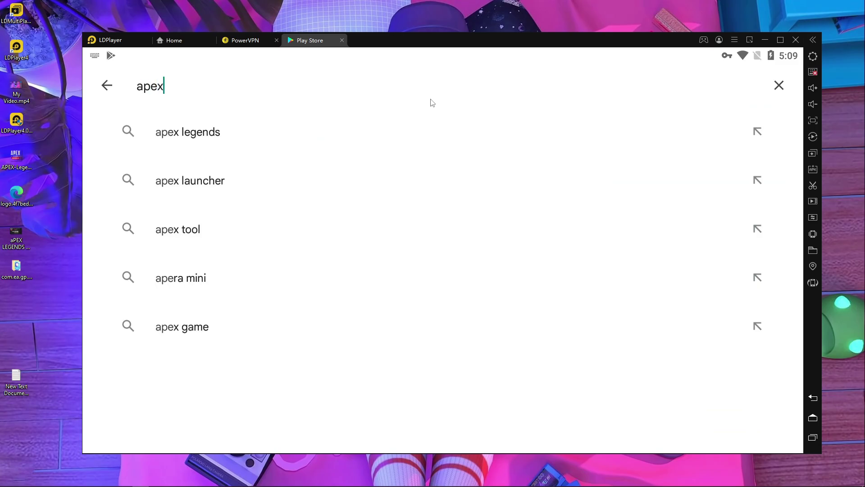
pyautogui.click(243, 132)
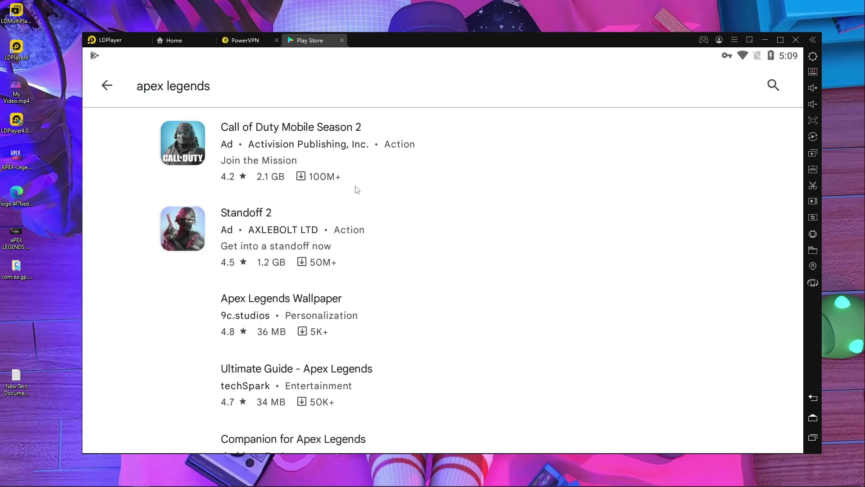
pyautogui.scroll(-2, 343, 230)
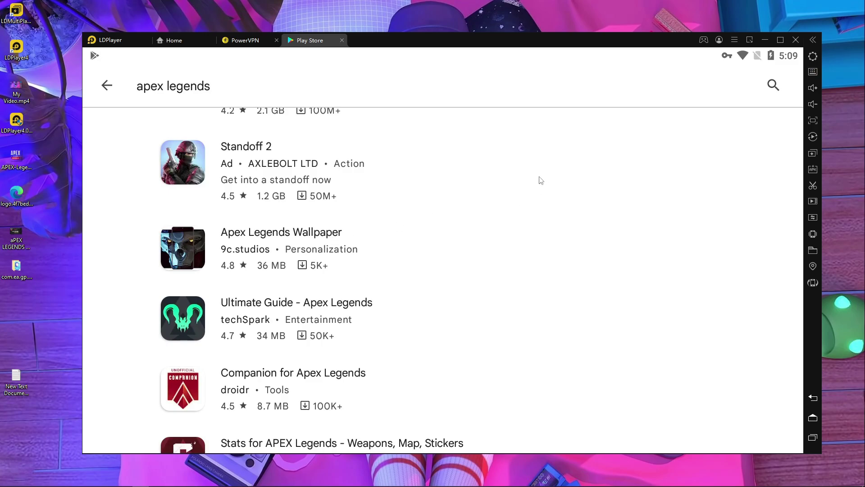
pyautogui.click(812, 439)
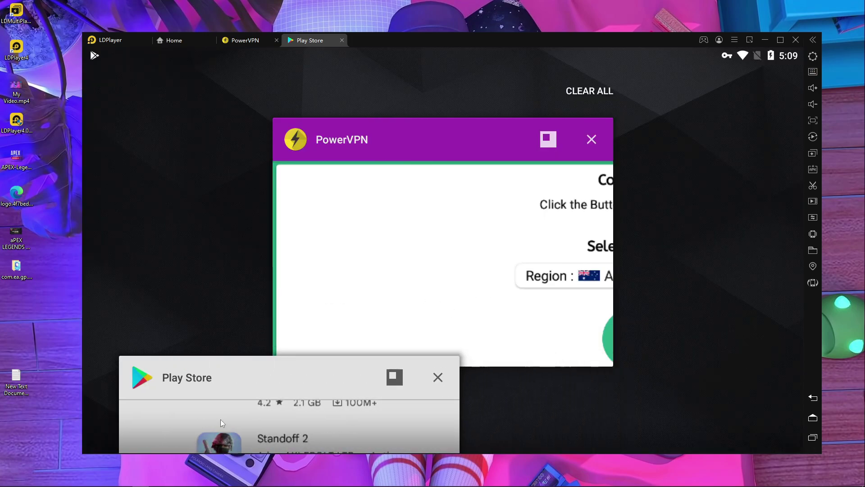
pyautogui.click(812, 418)
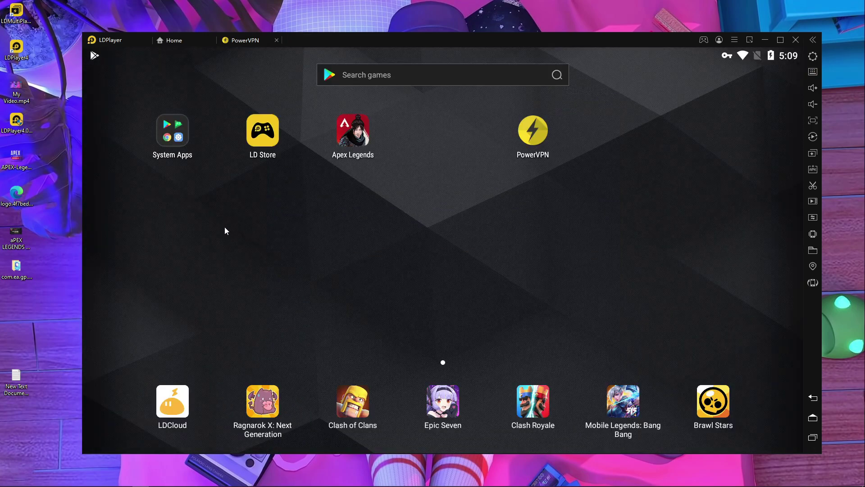
# Launch the Play Store and open its account menu
pyautogui.click(180, 130)
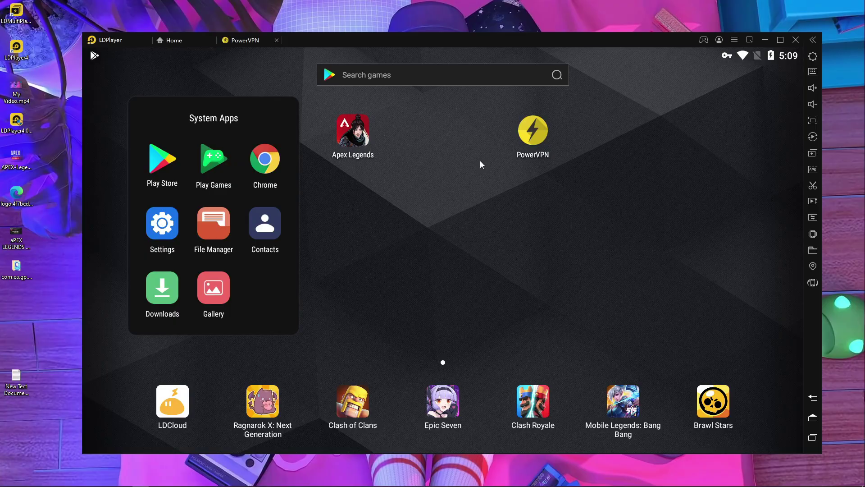
pyautogui.click(161, 161)
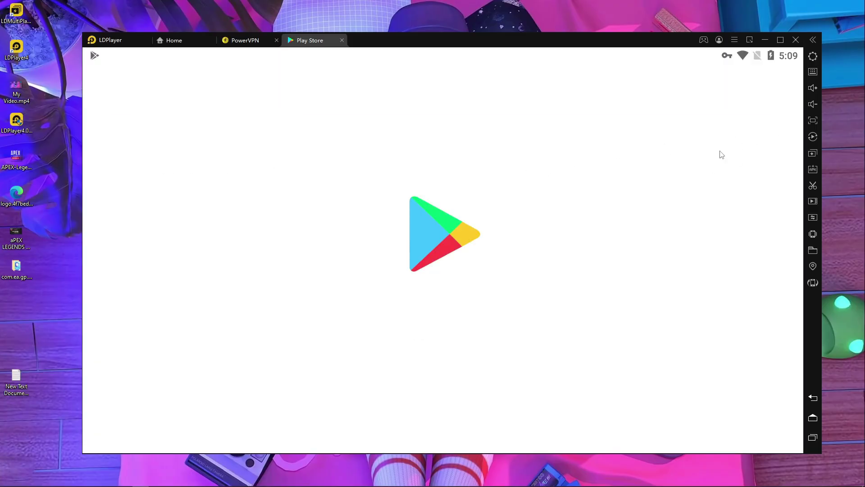
pyautogui.click(782, 86)
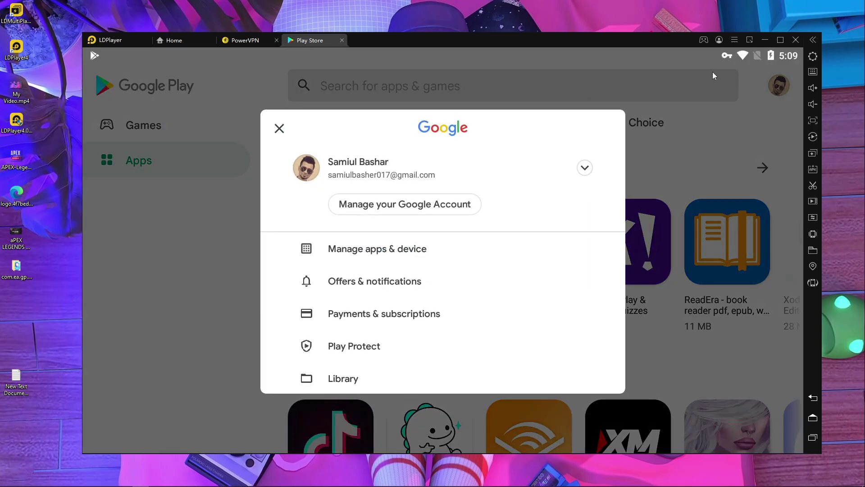
# Disconnect PowerVPN from its notification and start adding another Google account
pyautogui.moveTo(730, 58); pyautogui.dragTo(717, 223)
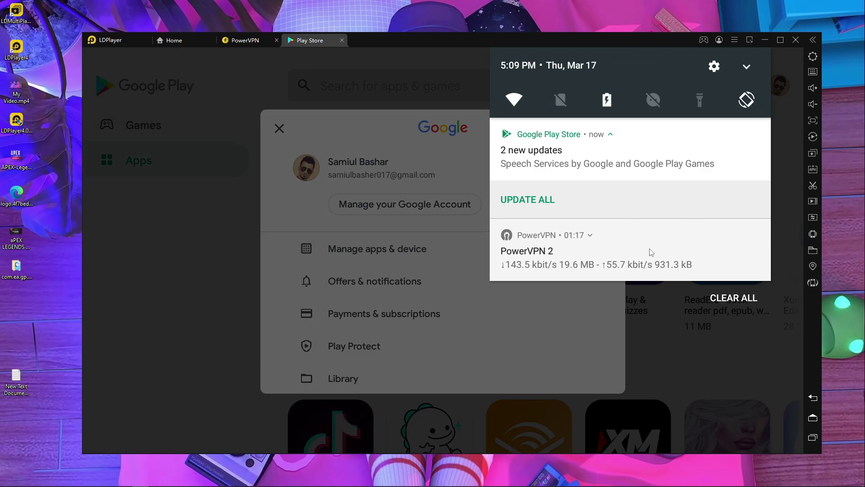
pyautogui.moveTo(652, 252); pyautogui.dragTo(664, 331)
pyautogui.click(541, 304)
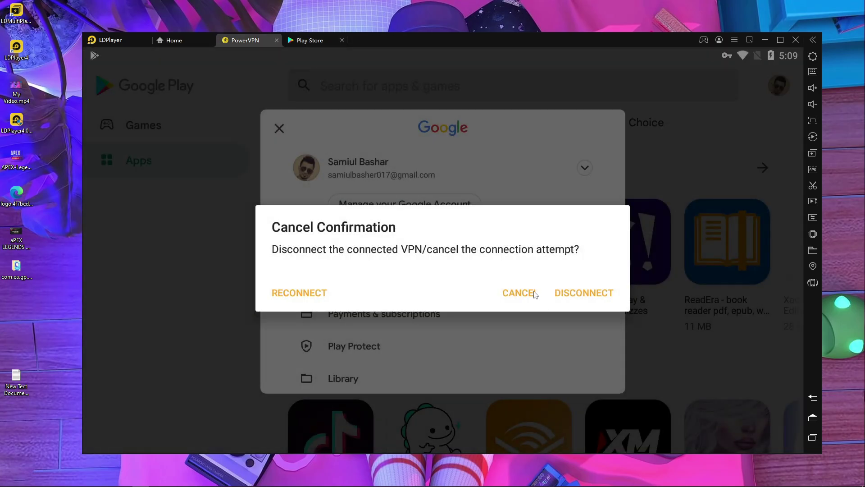
pyautogui.click(595, 294)
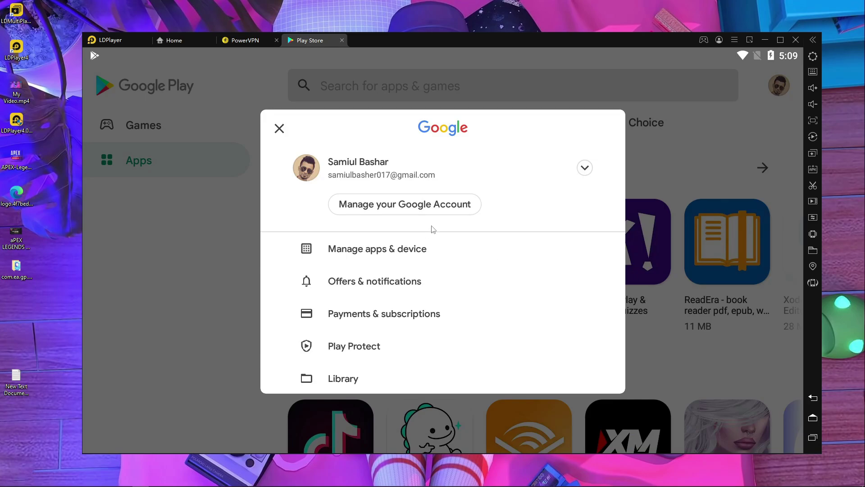
pyautogui.click(585, 167)
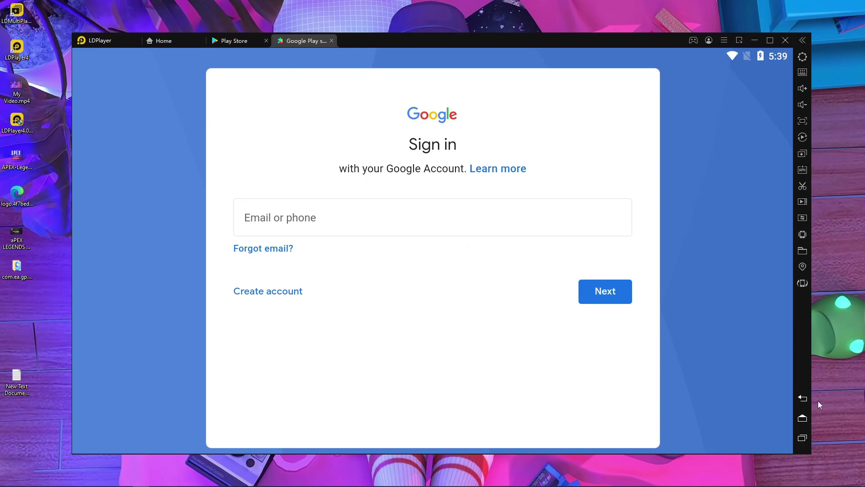
# Back out of the Google sign-in page to the home screen
pyautogui.click(806, 403)
pyautogui.click(806, 402)
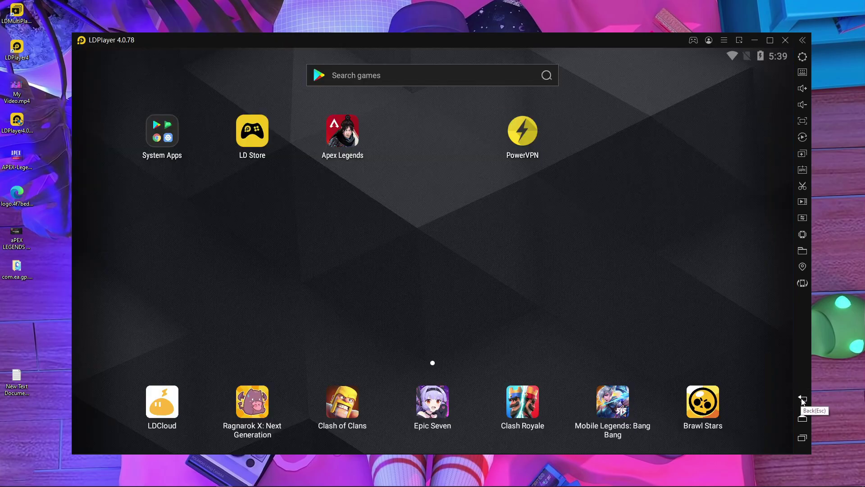
pyautogui.click(158, 135)
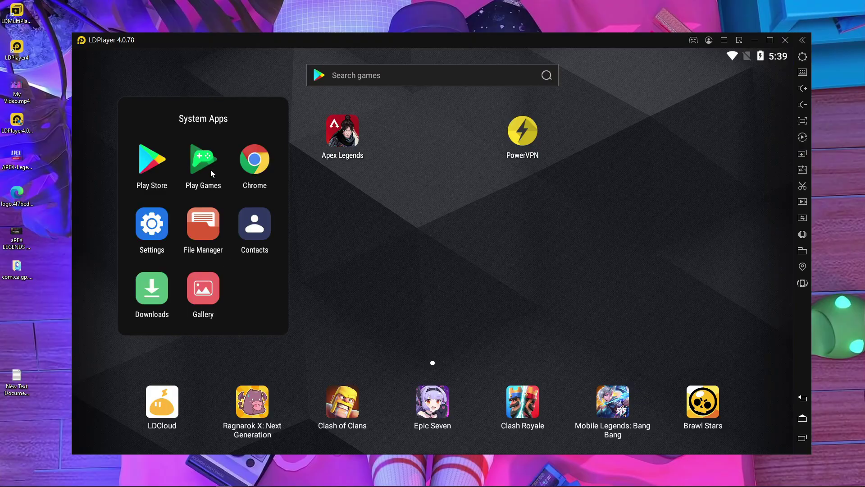
pyautogui.click(331, 218)
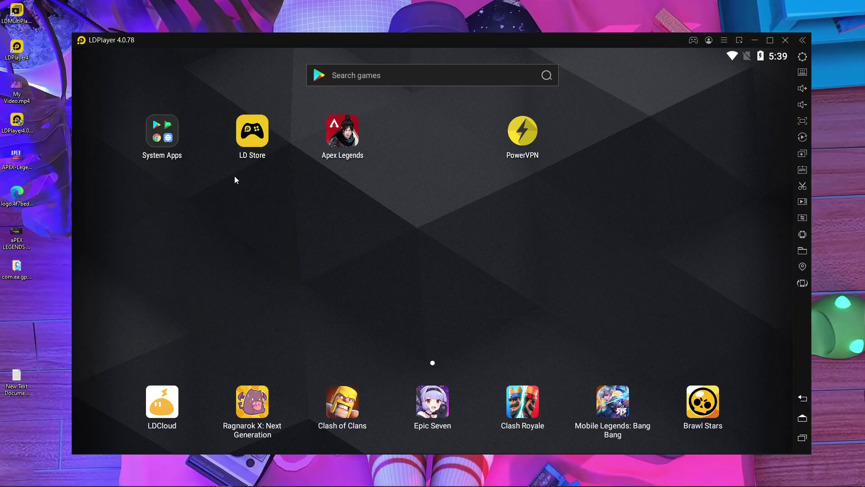
# Swipe away Play Store and Google Play services in recent apps, then return home
pyautogui.click(803, 437)
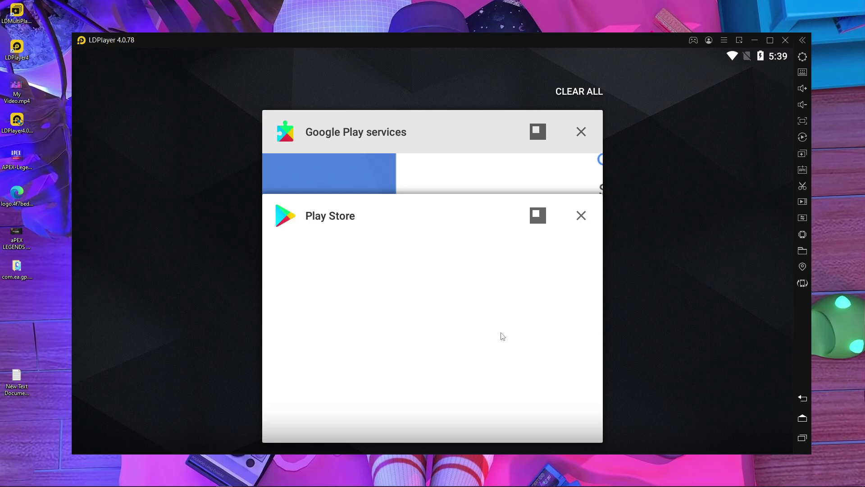
pyautogui.moveTo(582, 353); pyautogui.dragTo(180, 355)
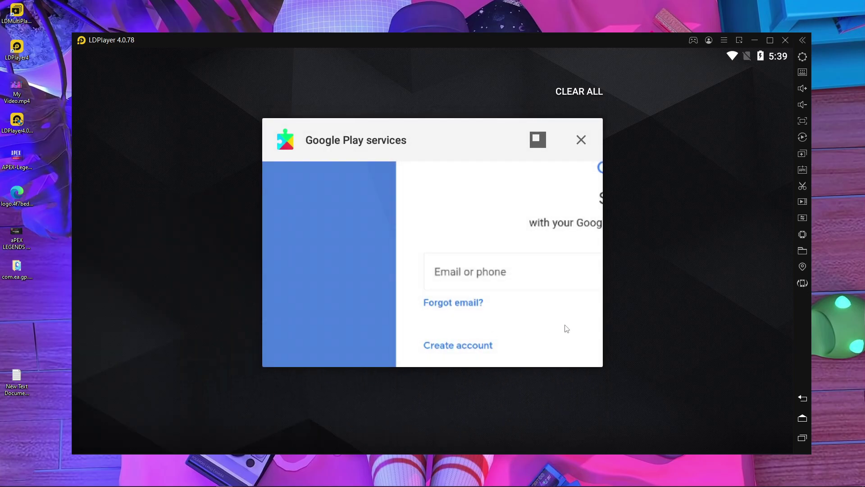
pyautogui.moveTo(564, 329); pyautogui.dragTo(37, 370)
pyautogui.click(162, 144)
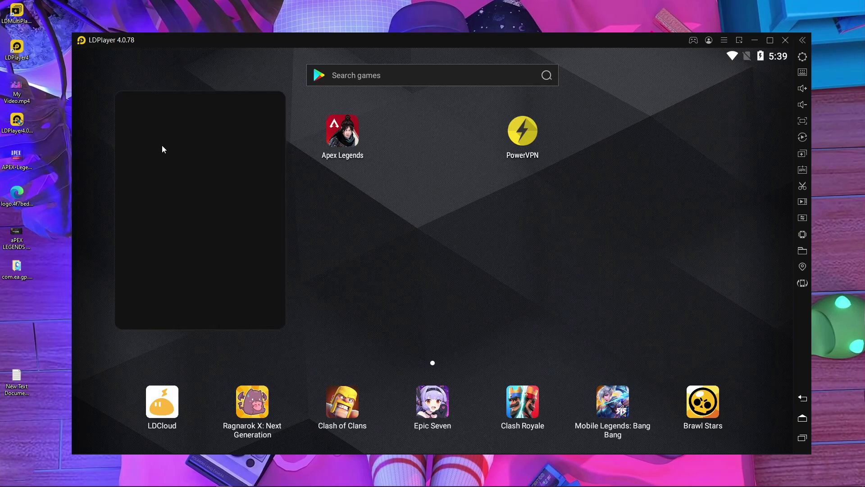
# Clear Google Play Store's data and cache to 0 B in Settings
pyautogui.click(155, 230)
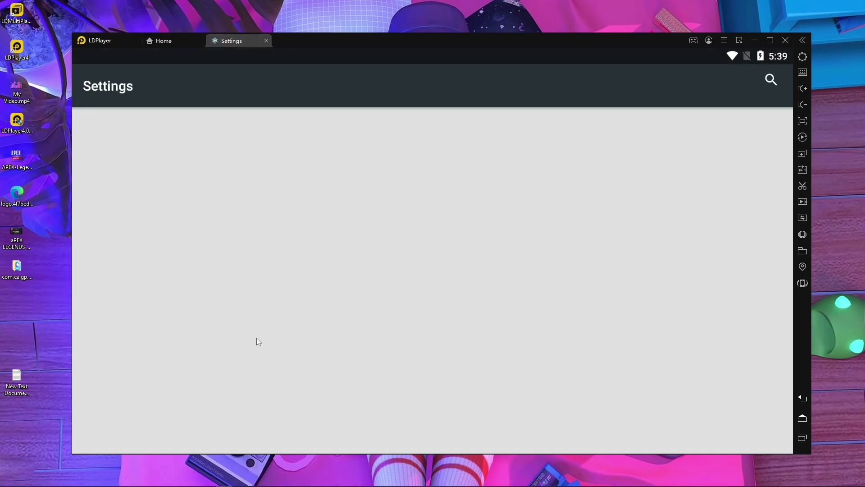
pyautogui.scroll(-6, 200, 343)
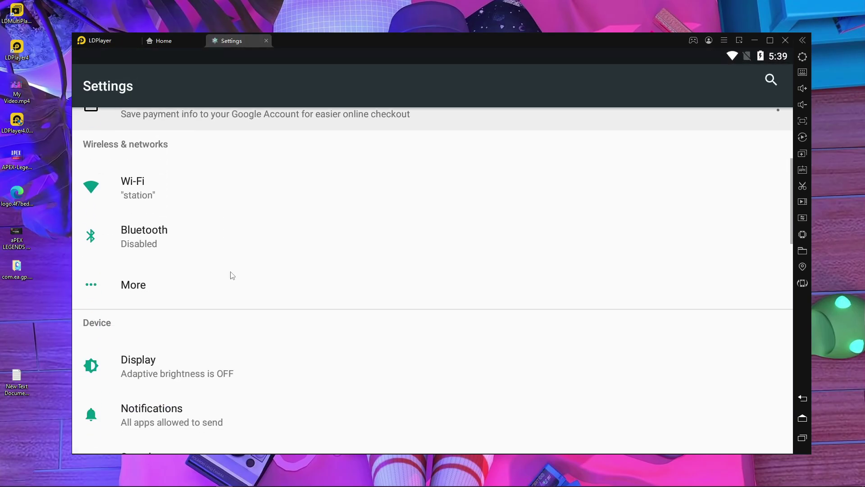
pyautogui.scroll(-2, 221, 238)
pyautogui.click(237, 258)
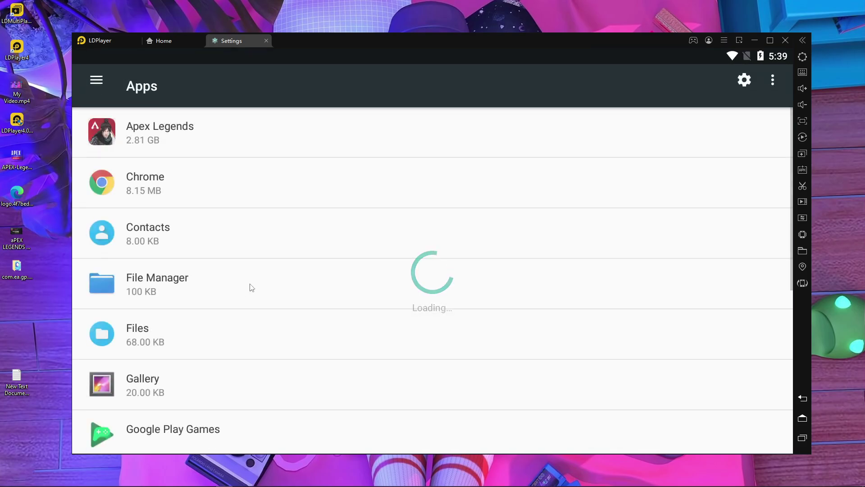
pyautogui.scroll(-3, 210, 370)
pyautogui.click(213, 383)
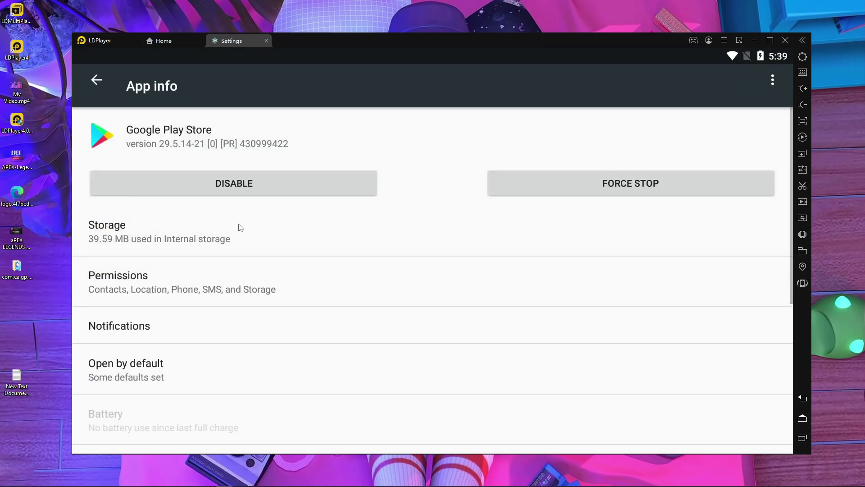
pyautogui.click(185, 238)
pyautogui.click(269, 257)
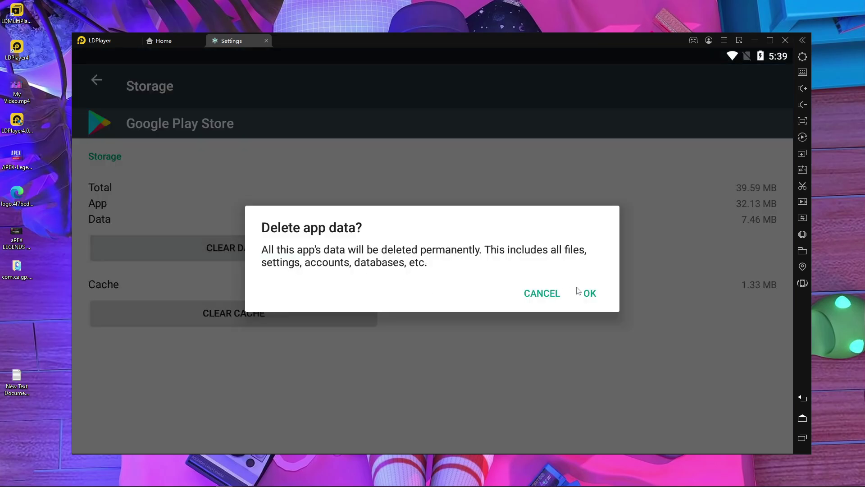
pyautogui.click(590, 294)
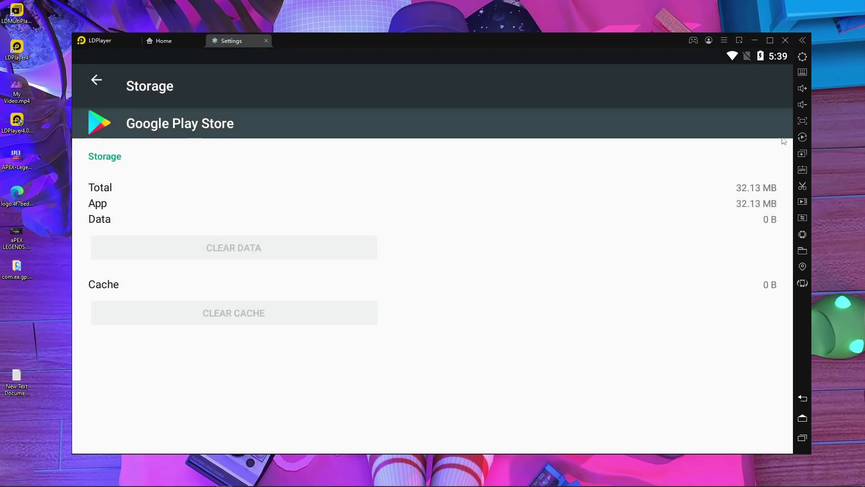
# Exit Settings, reconnect PowerVPN, and launch the Play Store again
pyautogui.click(805, 401)
pyautogui.click(806, 401)
pyautogui.click(805, 401)
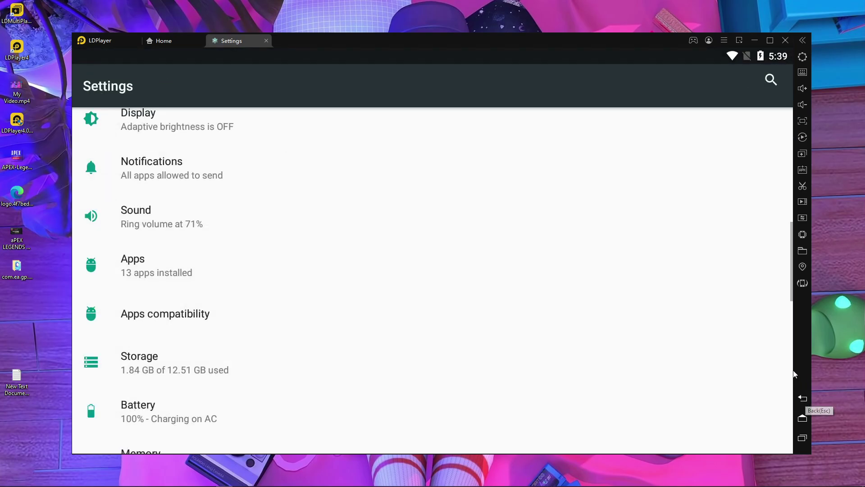
pyautogui.click(805, 401)
pyautogui.click(536, 142)
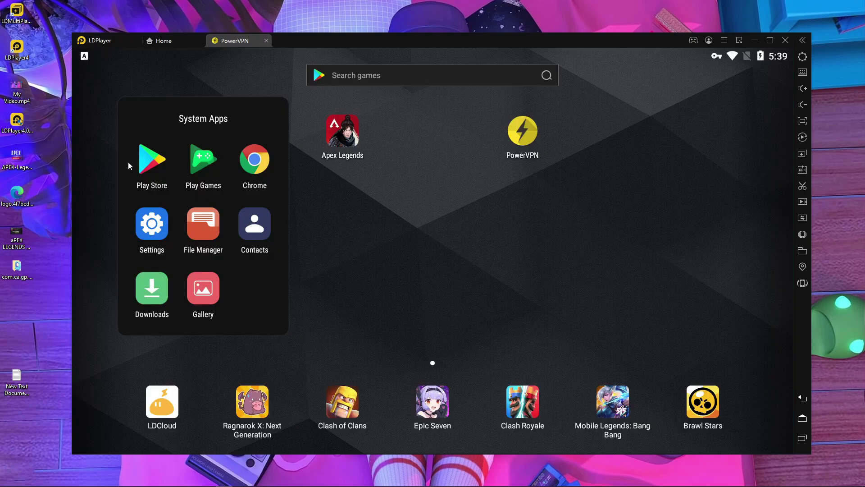
pyautogui.click(146, 164)
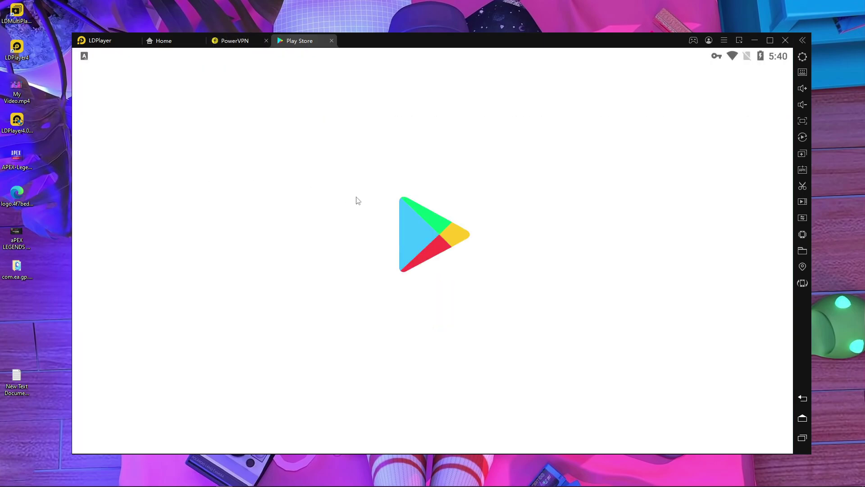